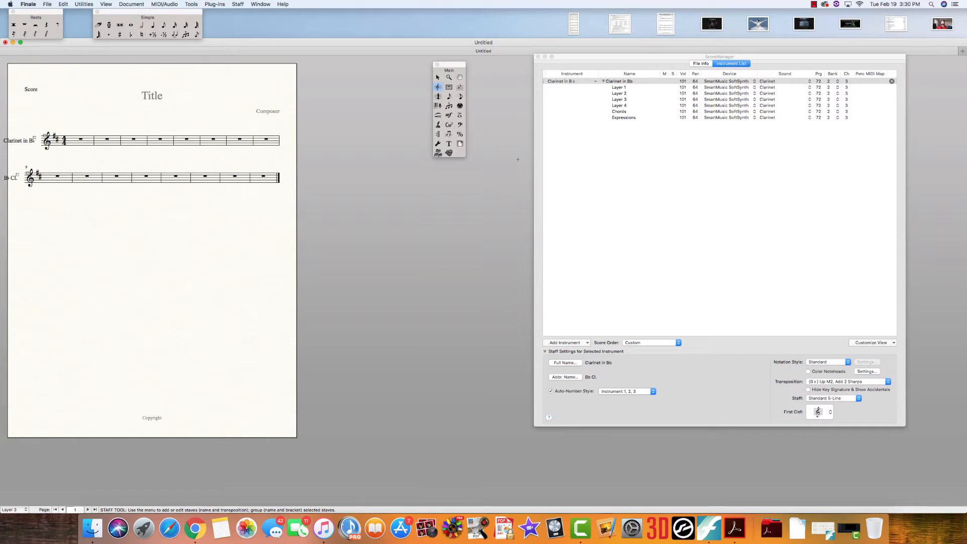
click(93, 135)
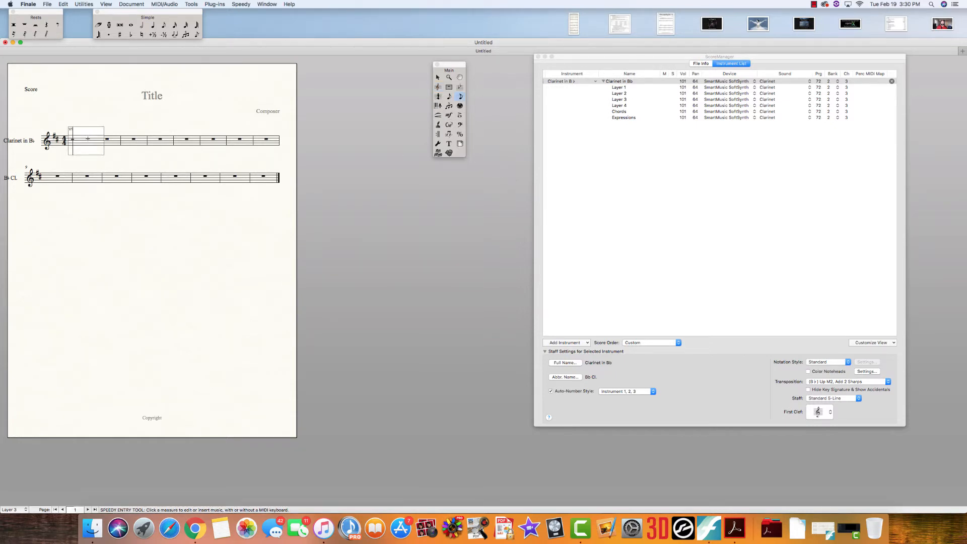
key(5)
key(5)
key(5)
key(5)
key(Left)
key(Left)
key(Left)
key(Left)
key(Delete)
key(Delete)
key(Delete)
key(Delete)
In Layer 1, enter a quarter-note melody across the first four measures and add an mf dynamic at its start
key(super+alt+shift+1)
key(5)
key(5)
key(5)
key(5)
key(5)
key(5)
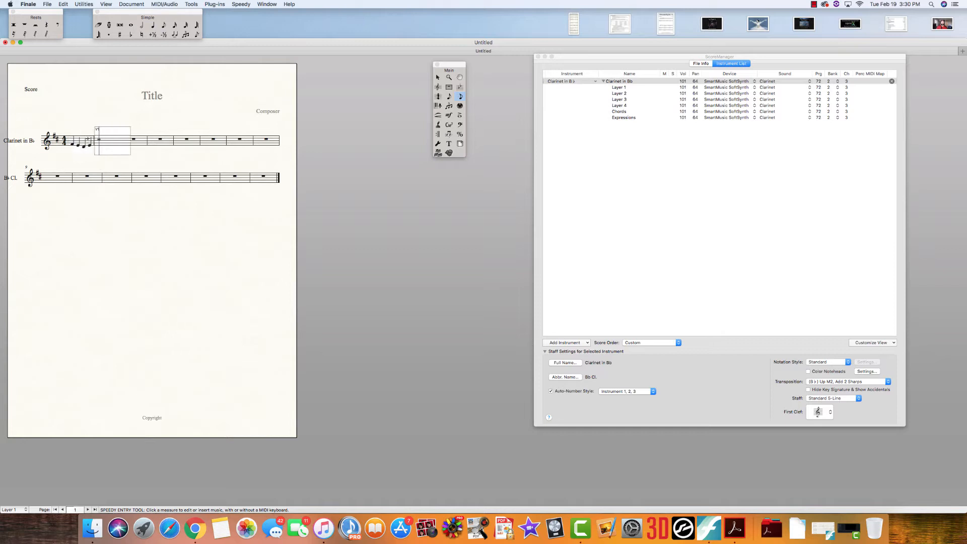
key(5)
key(5)
key(5)
key(5)
key(5)
key(5)
key(5)
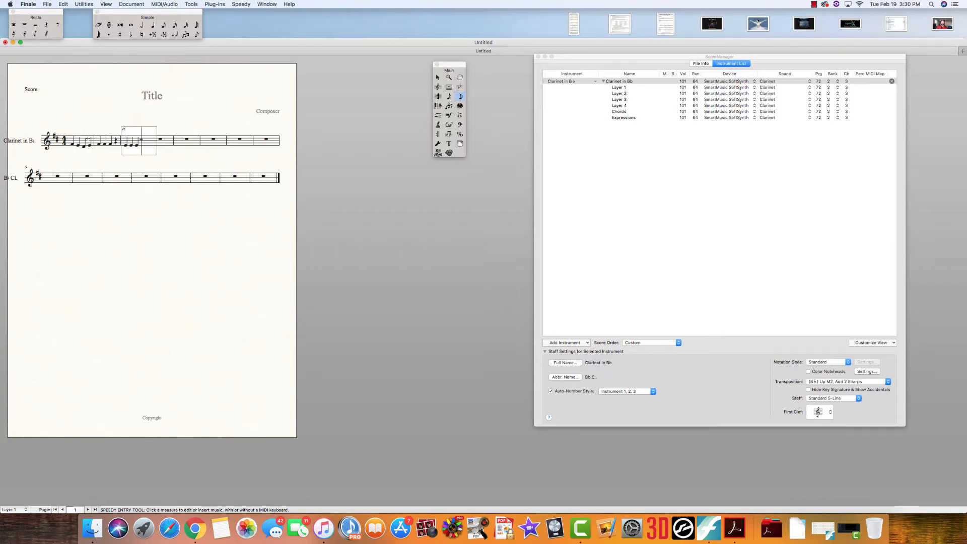
key(5)
key(5)
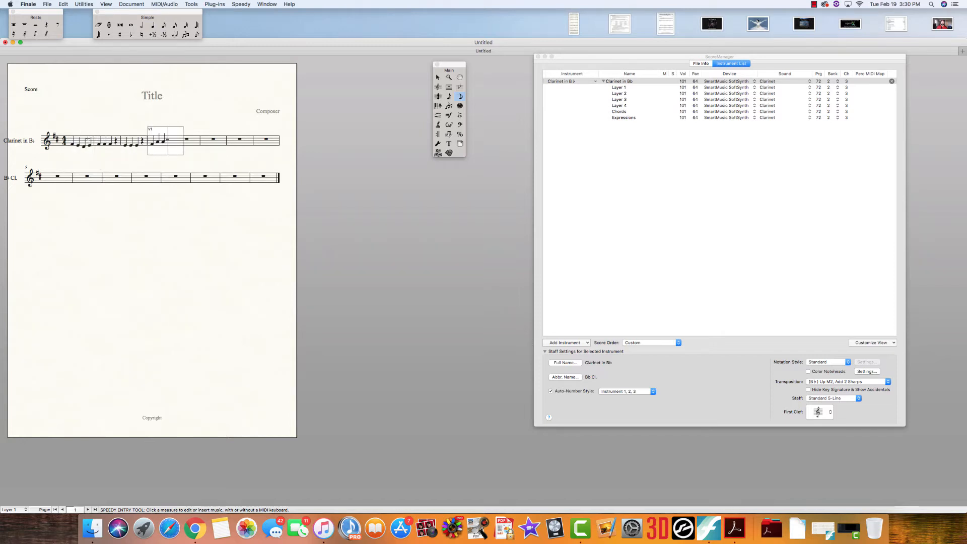
key(5)
key(ctrl+e)
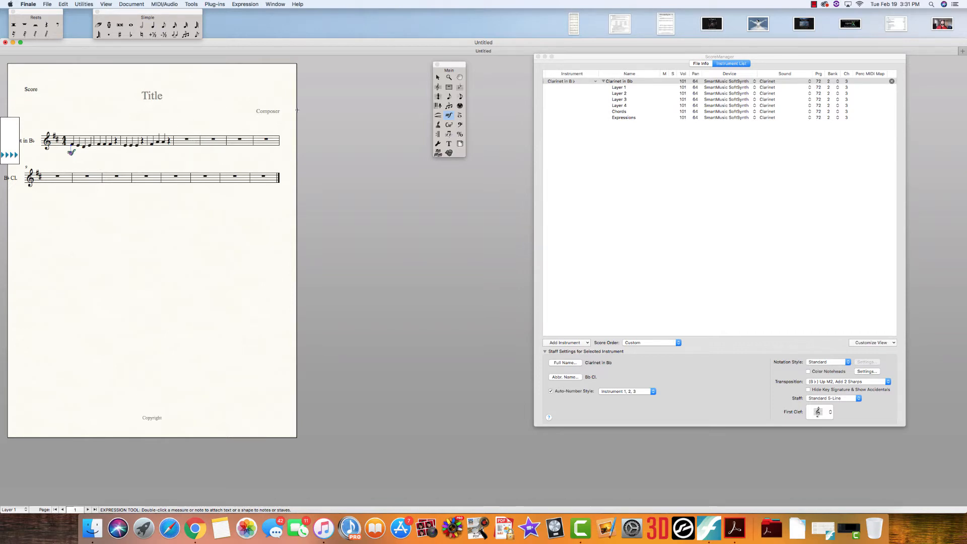
In the ScoreManager, set the clarinet's Layer 3 playback sound to Standard from the Drums and Percussion group
click(599, 63)
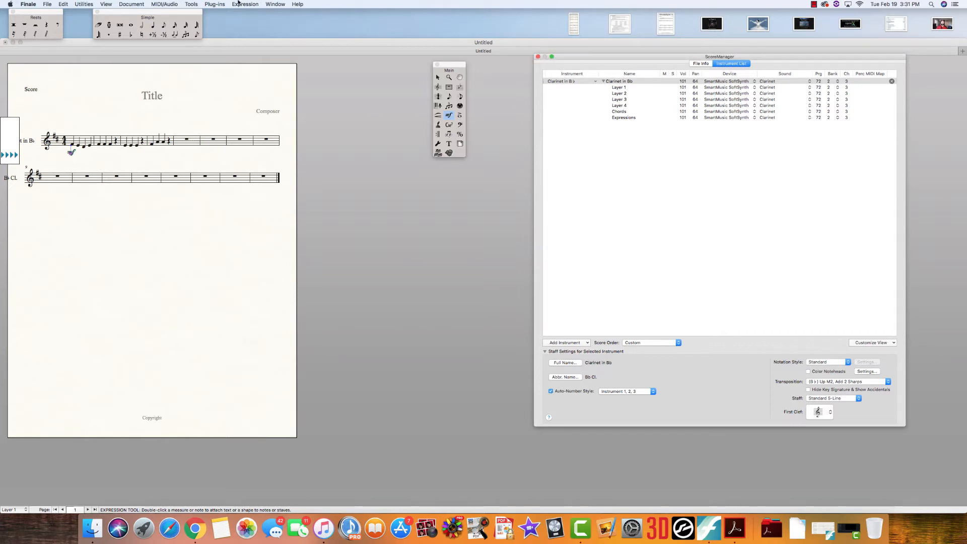
click(275, 4)
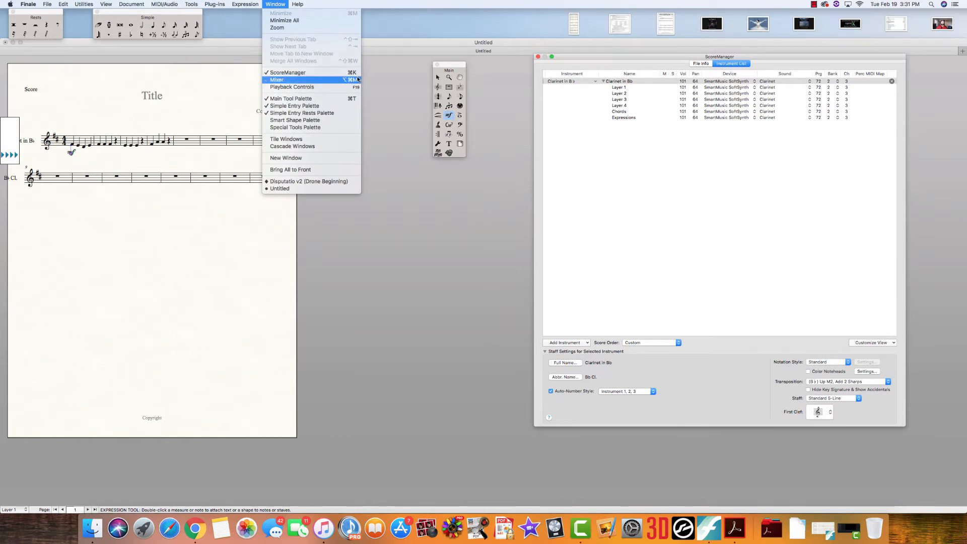
click(359, 74)
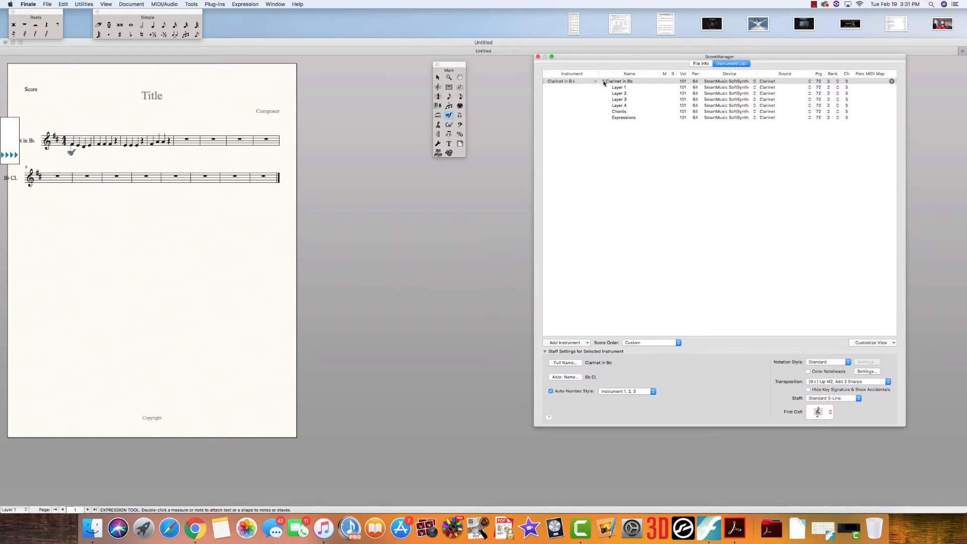
click(603, 82)
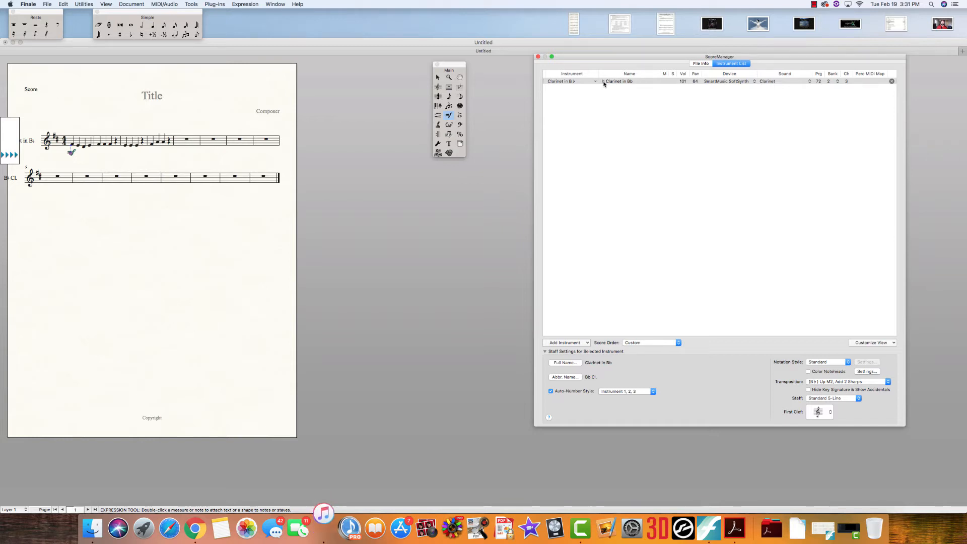
click(604, 82)
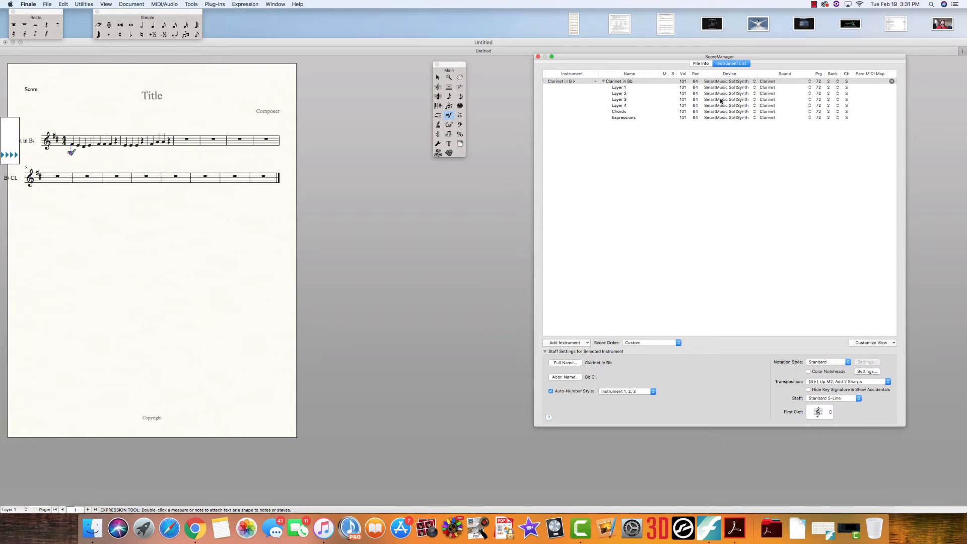
click(766, 100)
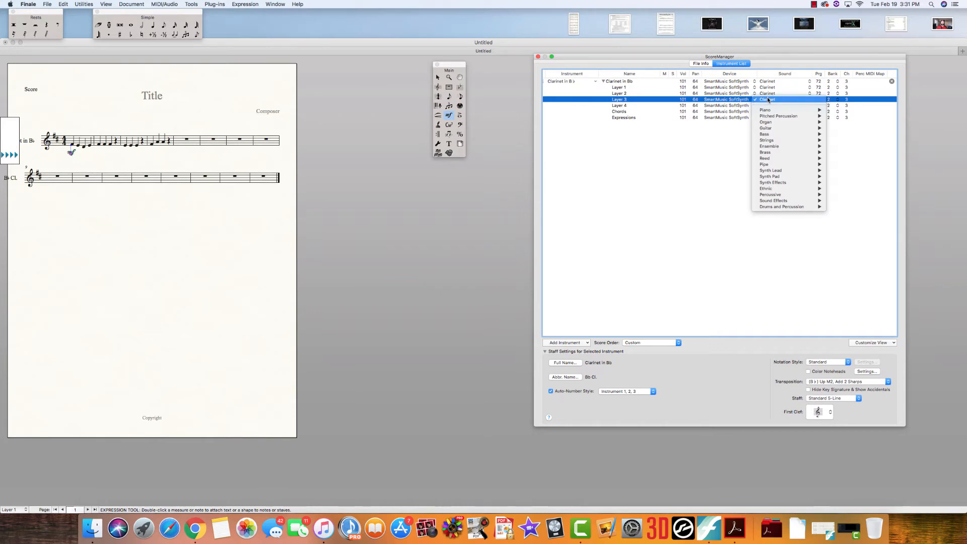
mouse_move(795, 207)
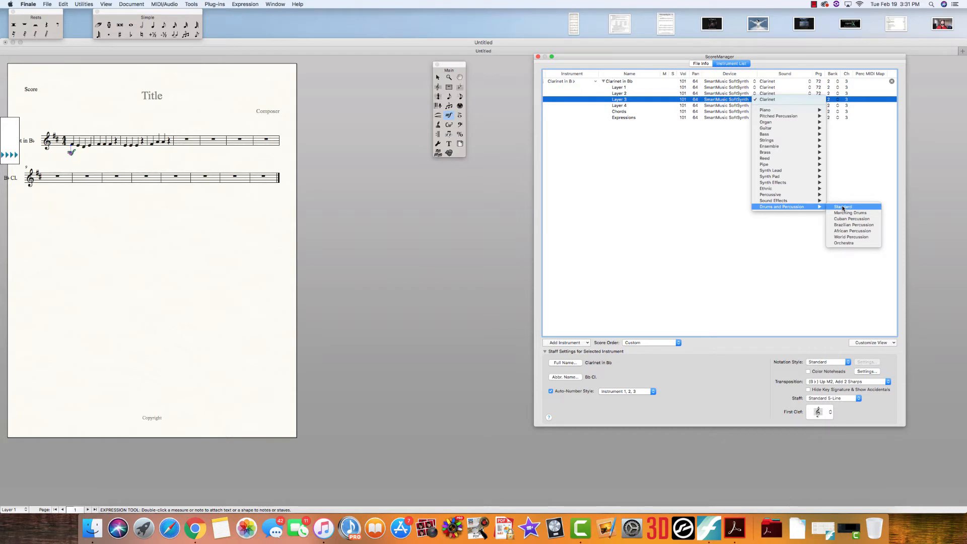
click(848, 207)
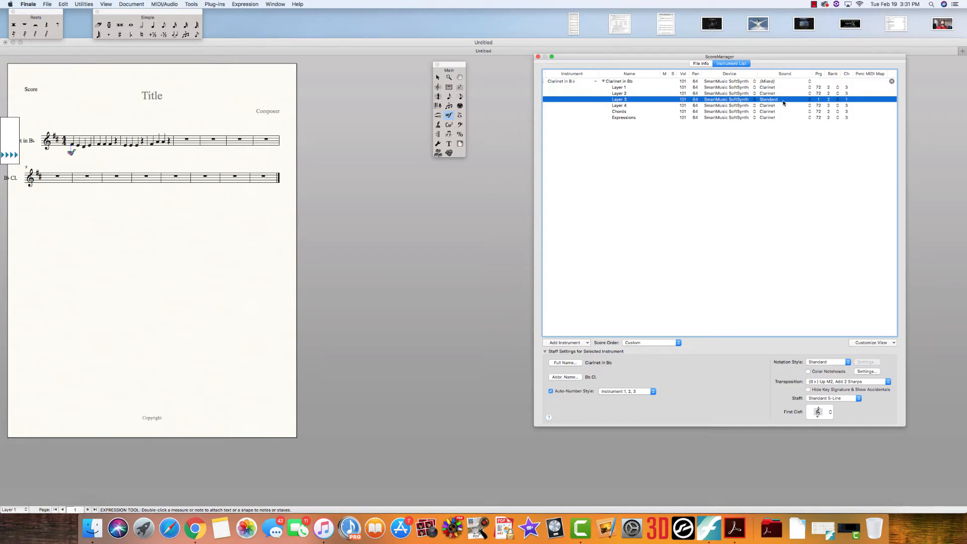
With Speedy Entry in Layer 3, enter four low quarter notes far below the staff in each of measures 5 and 6
click(460, 96)
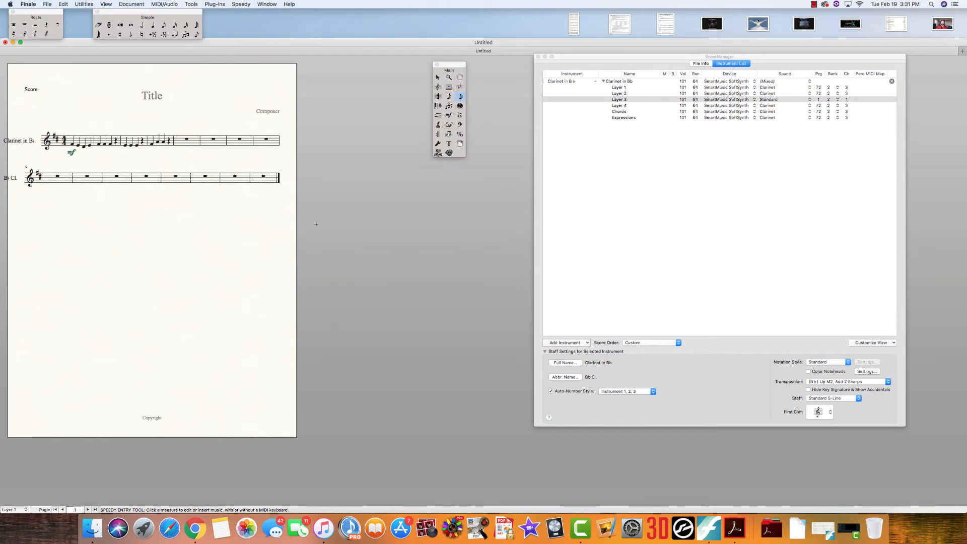
click(13, 510)
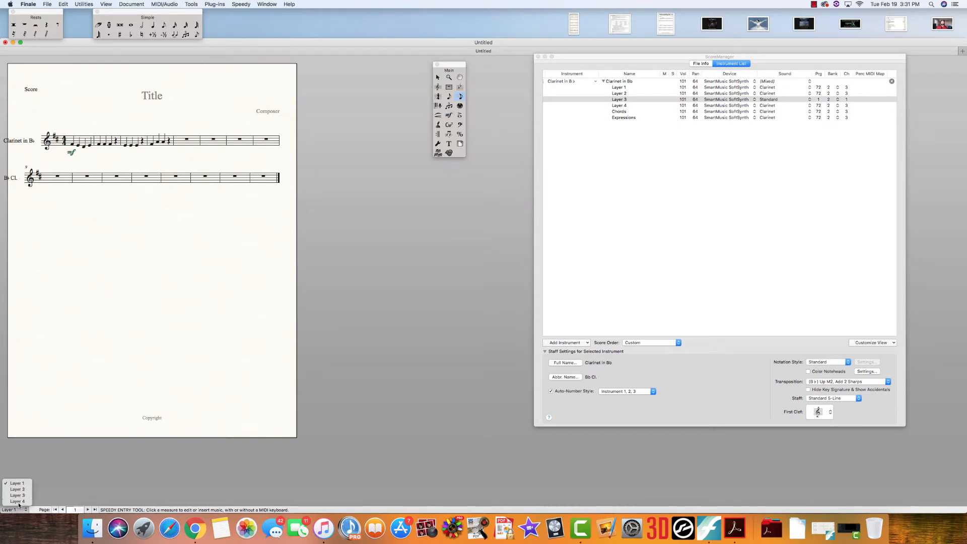
click(22, 495)
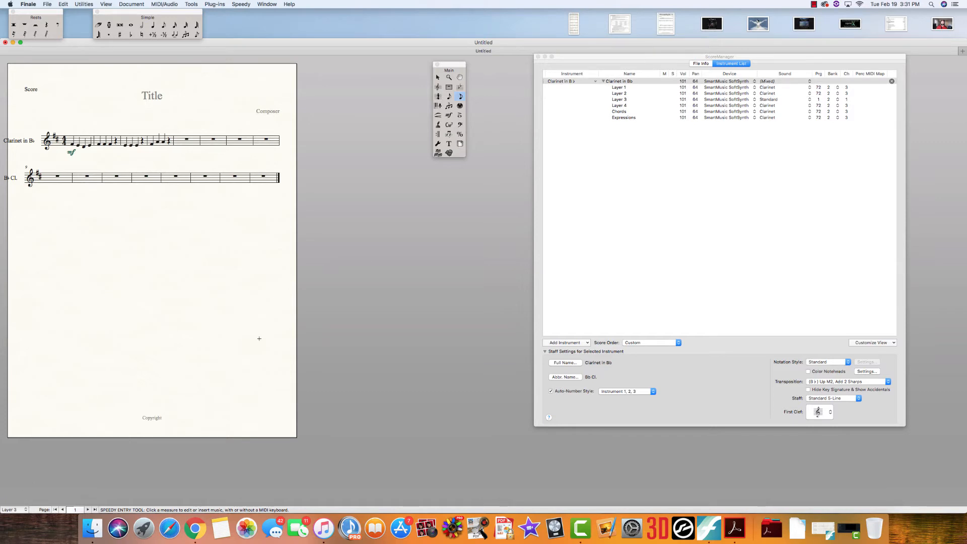
click(184, 142)
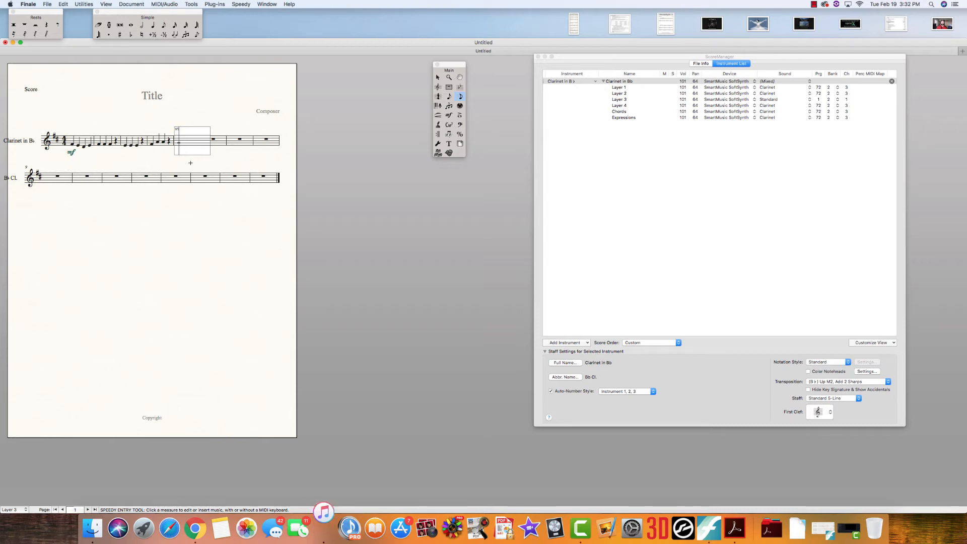
key(5)
key(5)
key(5)
key(5)
key(5)
key(5)
key(5)
key(5)
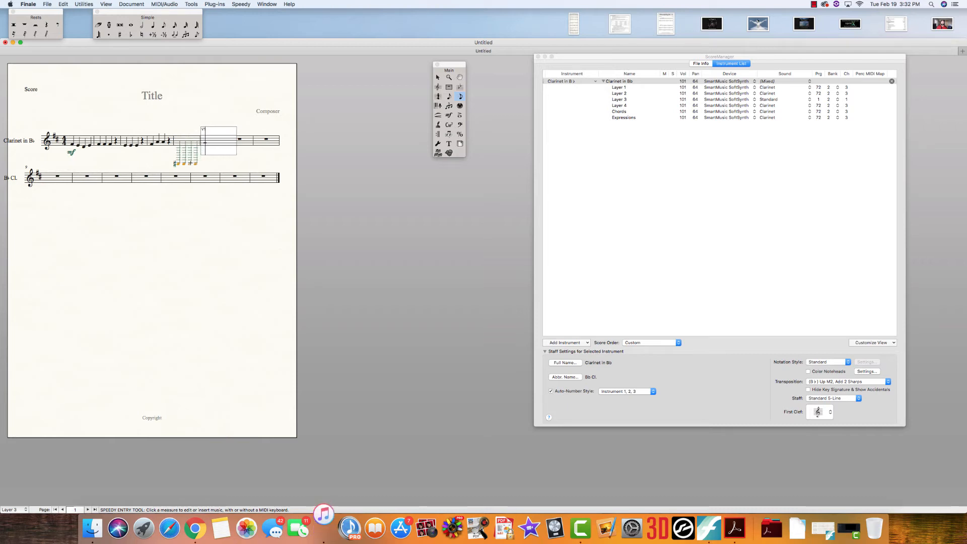
key(5)
key(5)
key(5)
key(5)
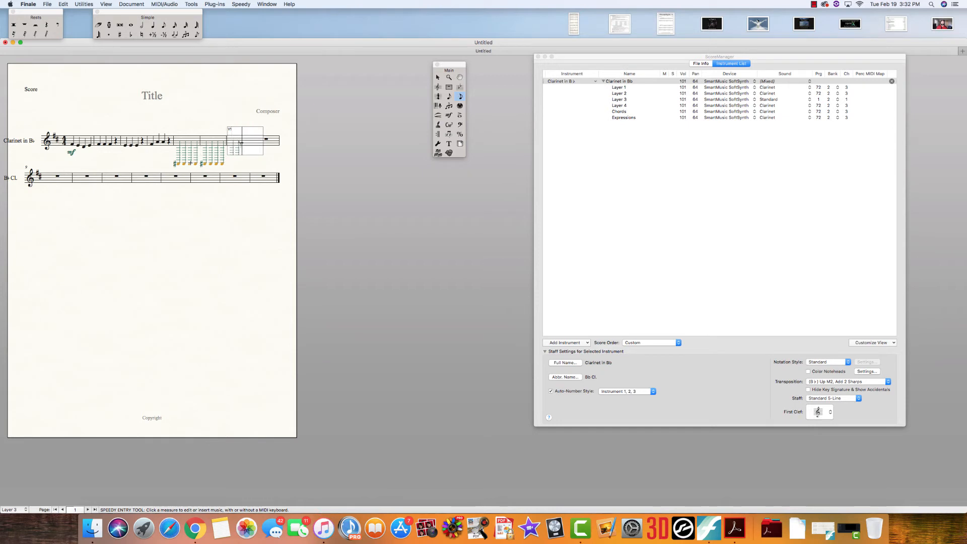
Continue the low Layer 3 rhythm through measures 7 and 8, mixing quarter notes with shorter notes and rests
key(4)
key(3)
key(3)
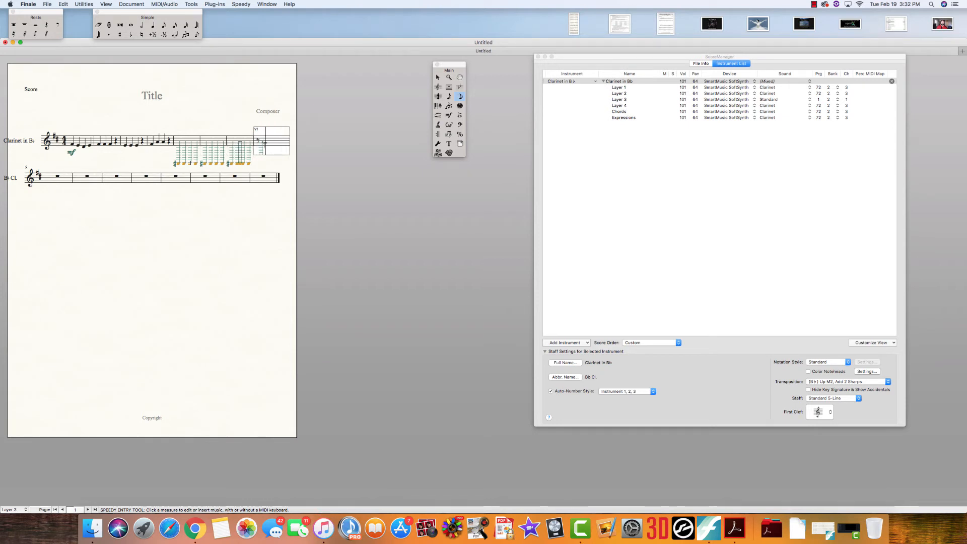
key(5)
key(Left)
key(6)
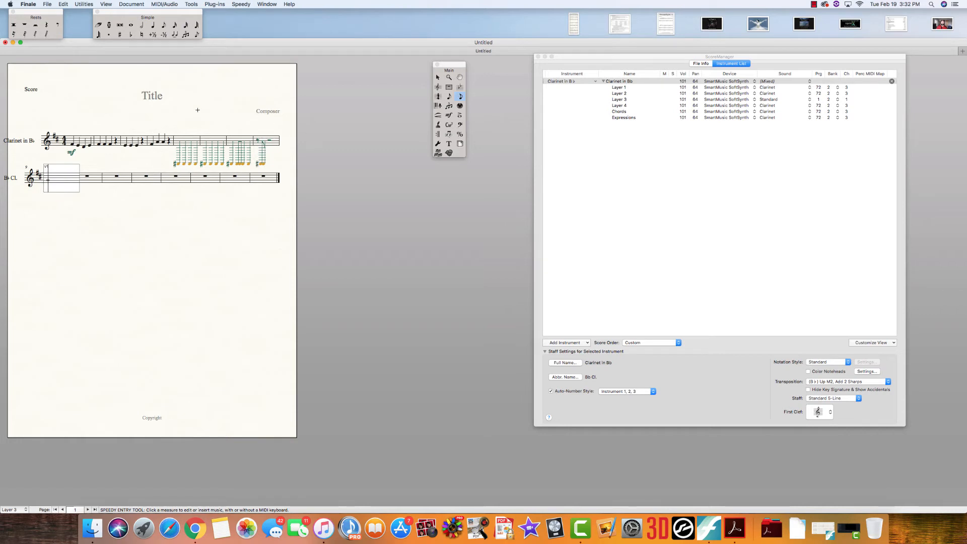
click(198, 109)
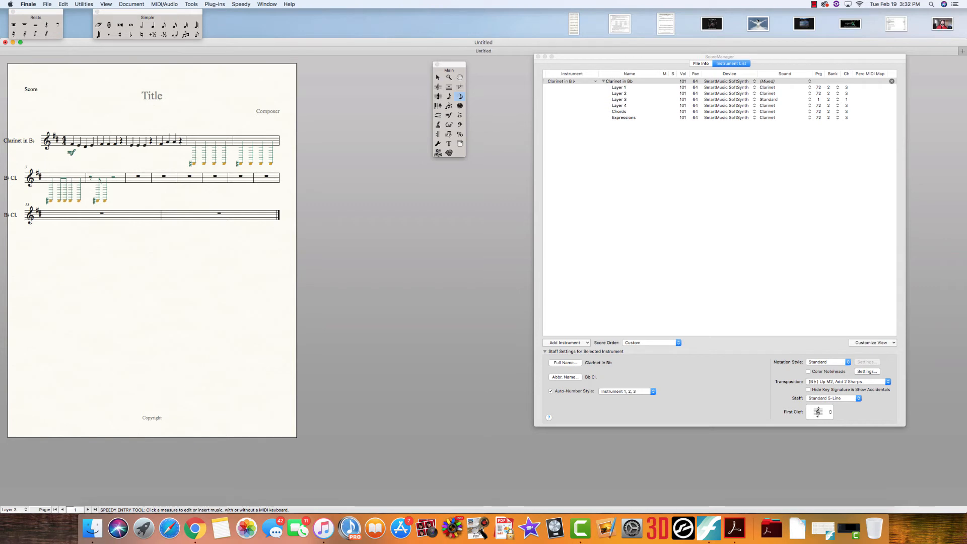
Rework the Layer 3 rhythm in measure 8 into a quarter rest, two quarter notes and a quarter rest
key(ctrl+s)
click(91, 175)
key(Right)
key(Right)
key(Right)
key(5)
key(Left)
key(Left)
key(Left)
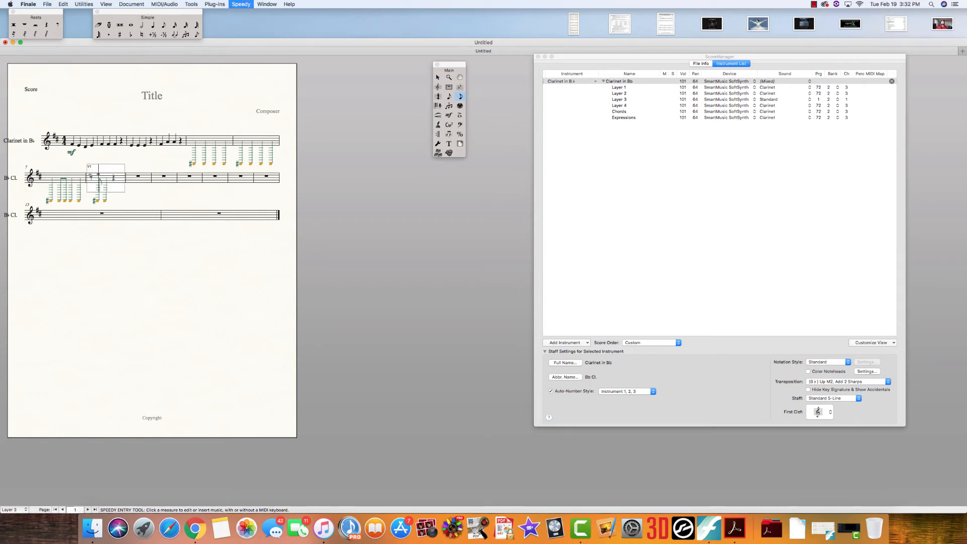
key(Left)
key(5)
key(5)
key(Right)
key(Right)
key(Right)
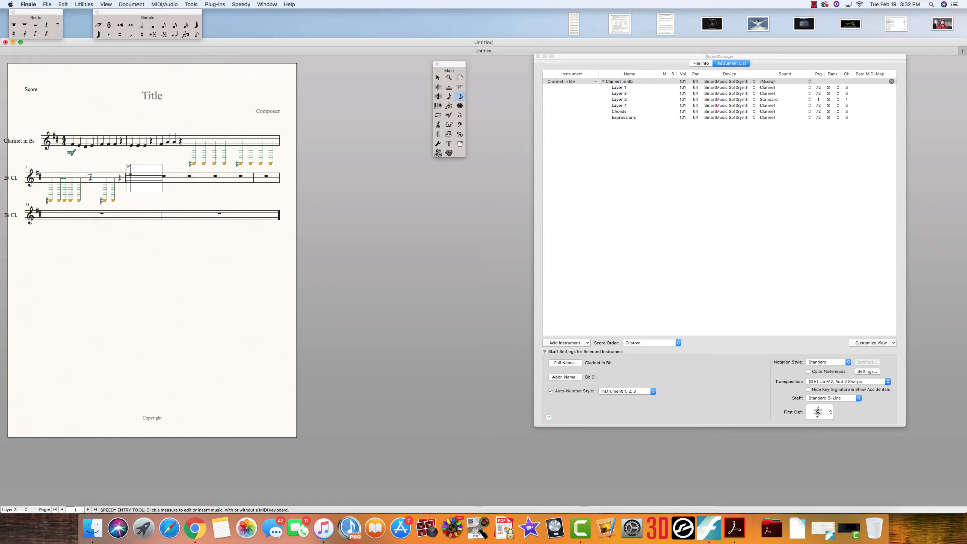
click(117, 163)
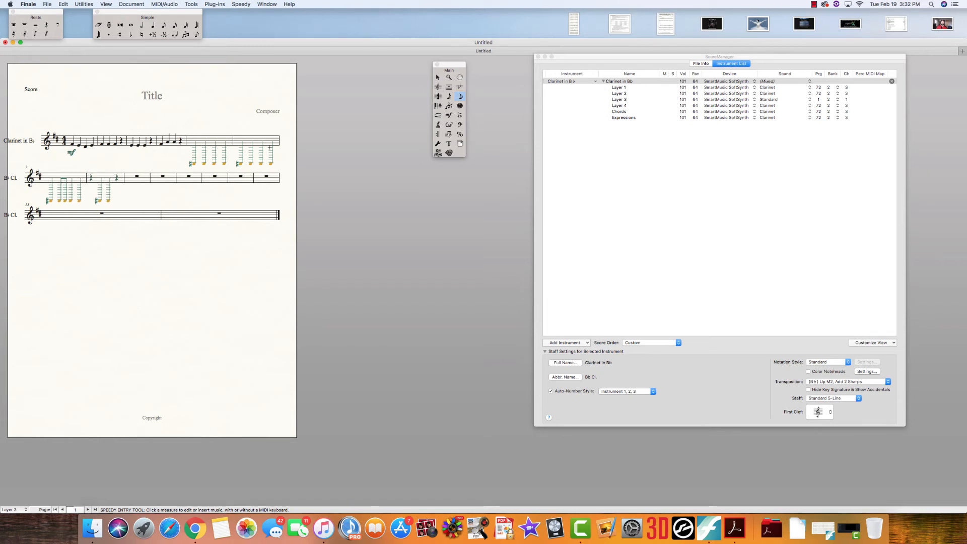
Select measures 5 through 8 of the clarinet staff with the Staff tool
click(438, 88)
click(219, 134)
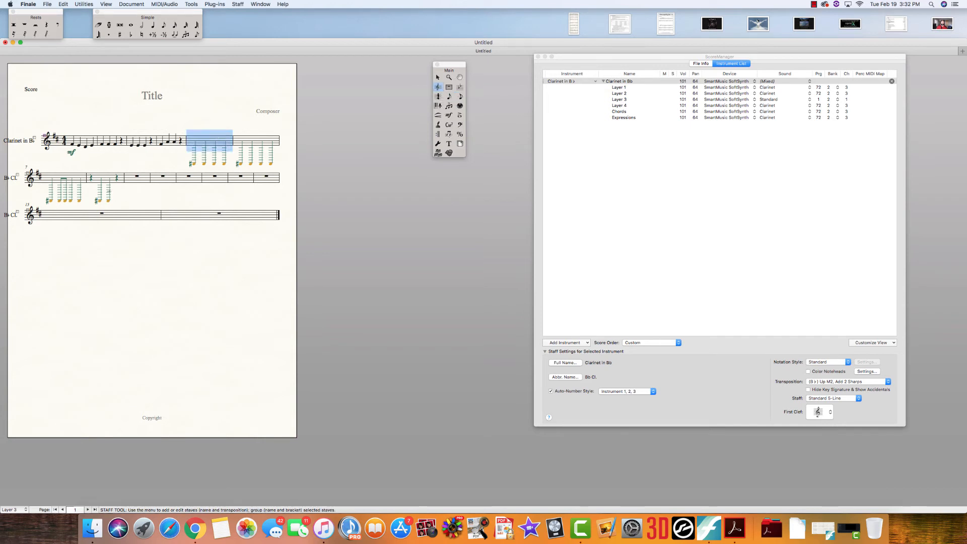
shift+click(109, 180)
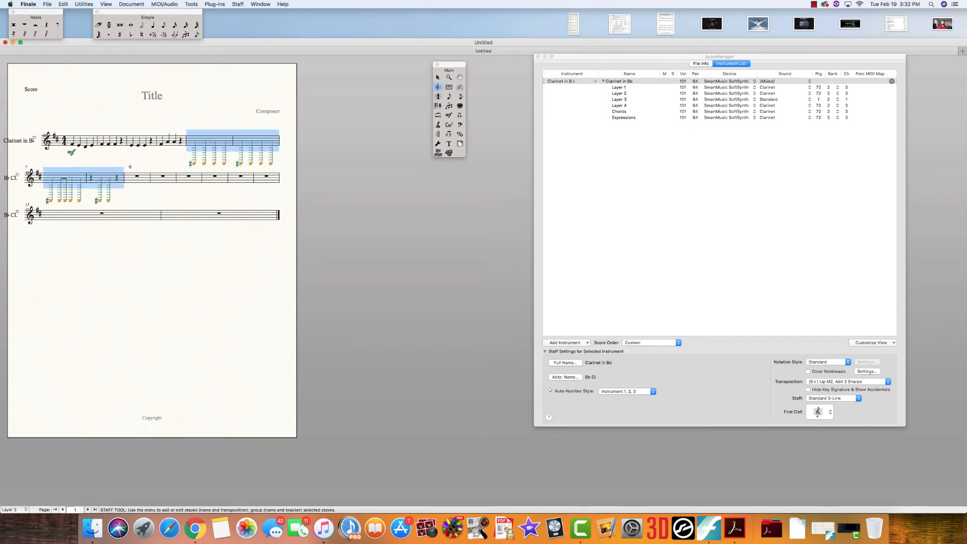
Edit the Rhythmic Notation staff style's alternate notation settings to change which layer it applies to
click(238, 5)
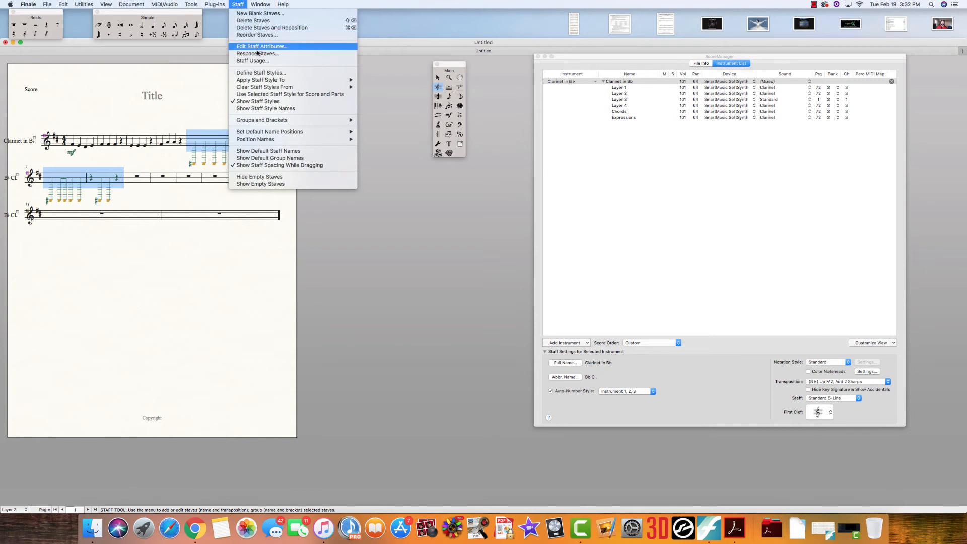
click(262, 73)
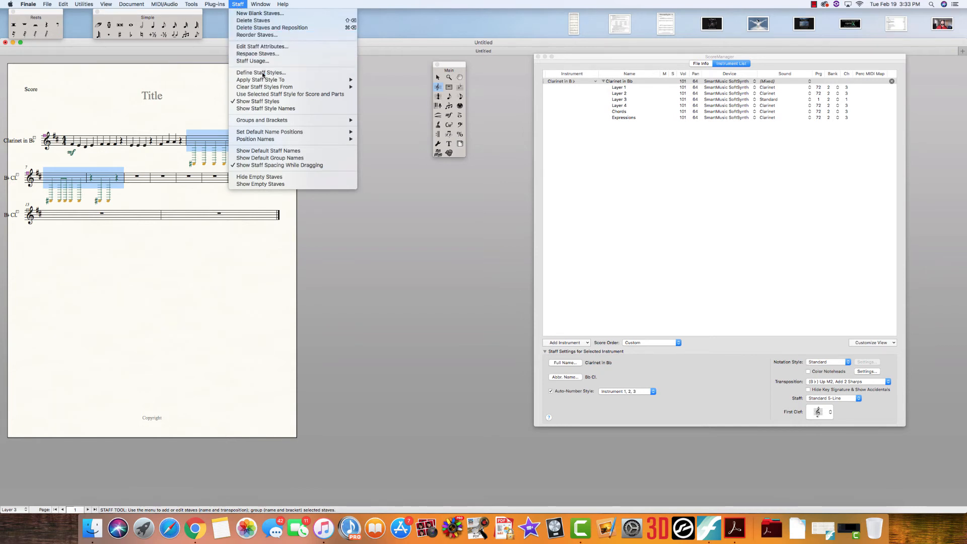
click(487, 96)
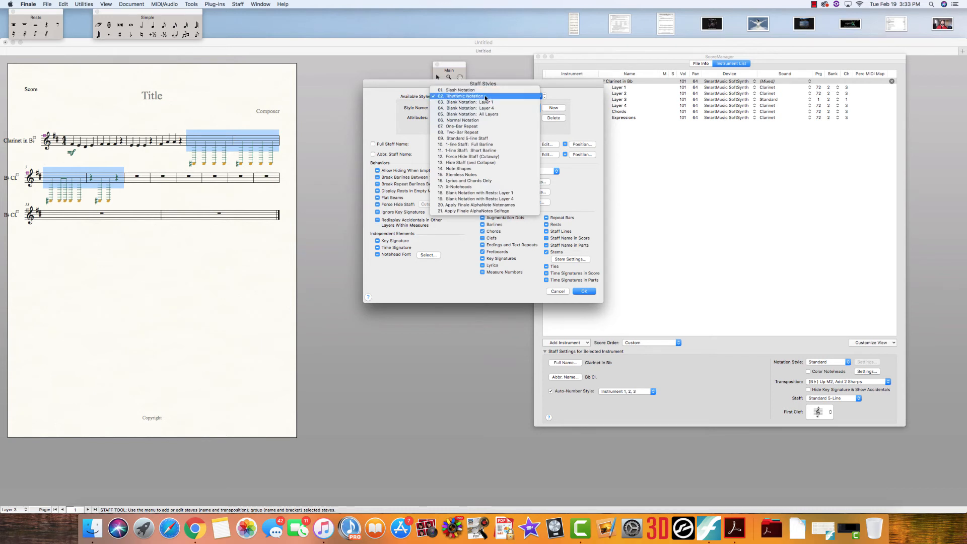
click(485, 96)
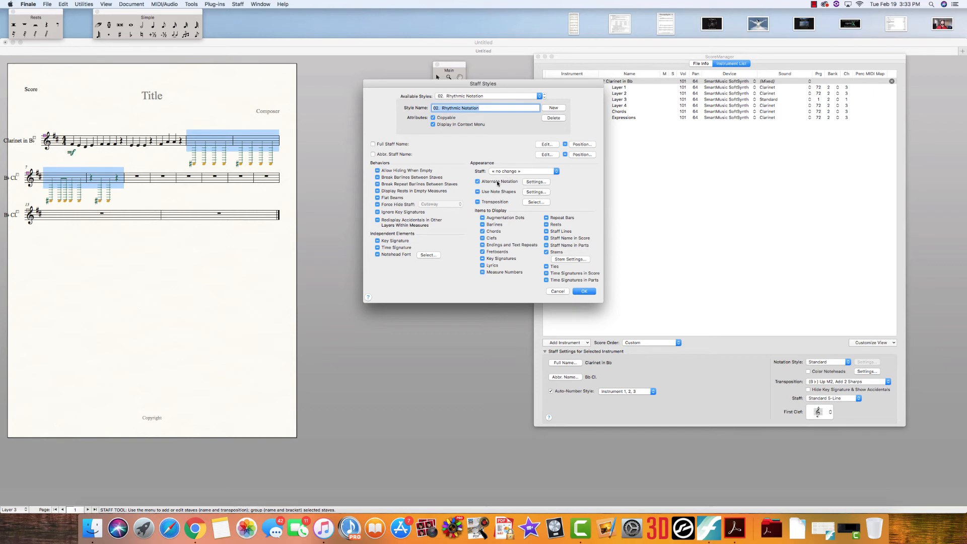
click(537, 181)
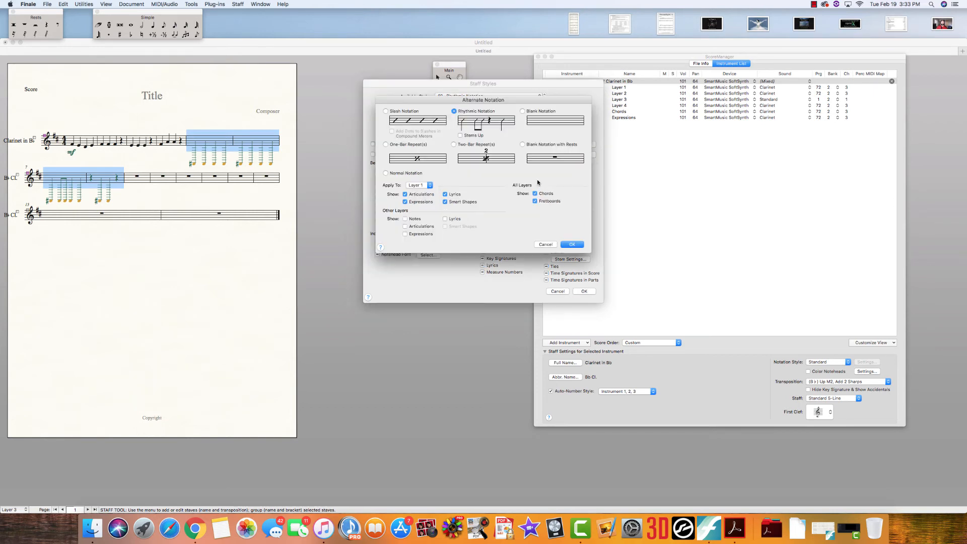
click(426, 186)
click(422, 190)
click(571, 245)
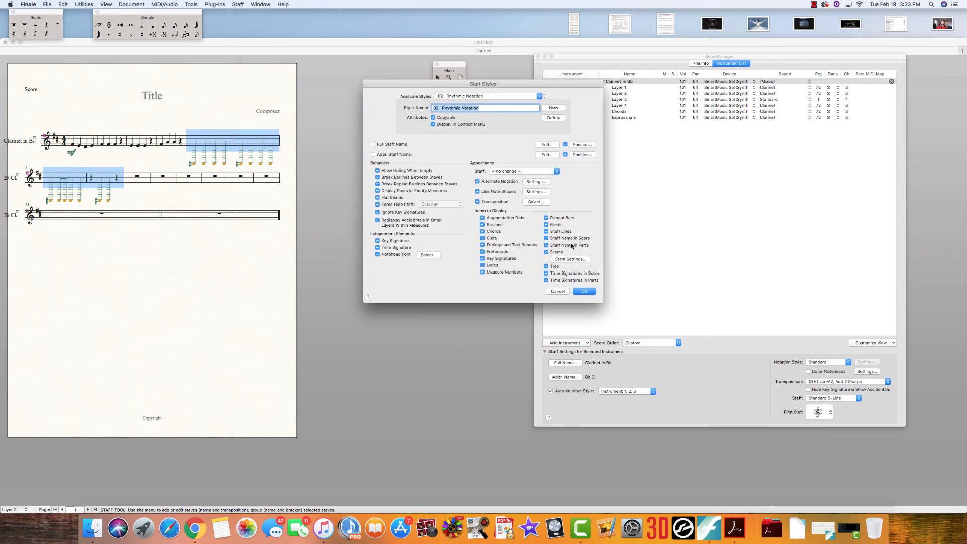
click(584, 291)
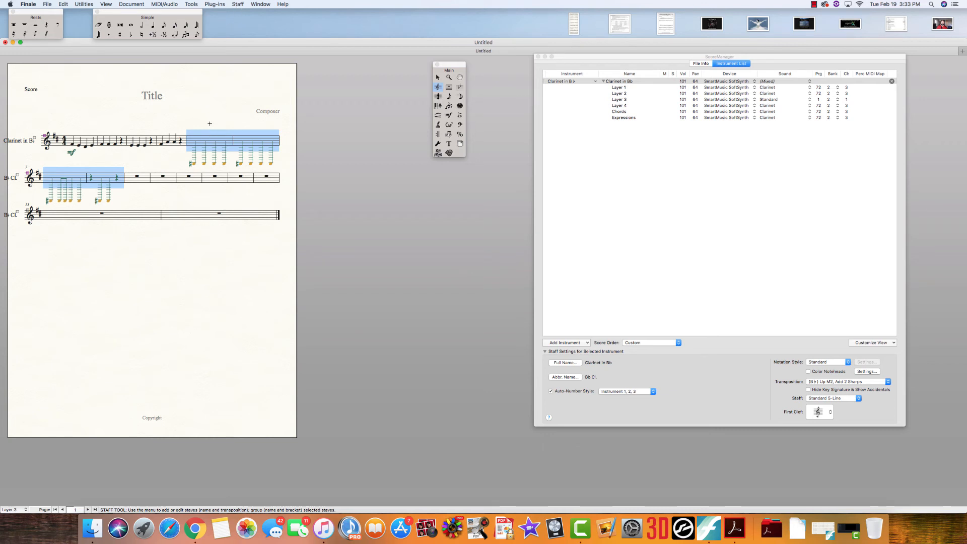
Apply the Rhythmic Notation staff style to the selected measures 5 through 8 and clear the selection
right_click(103, 179)
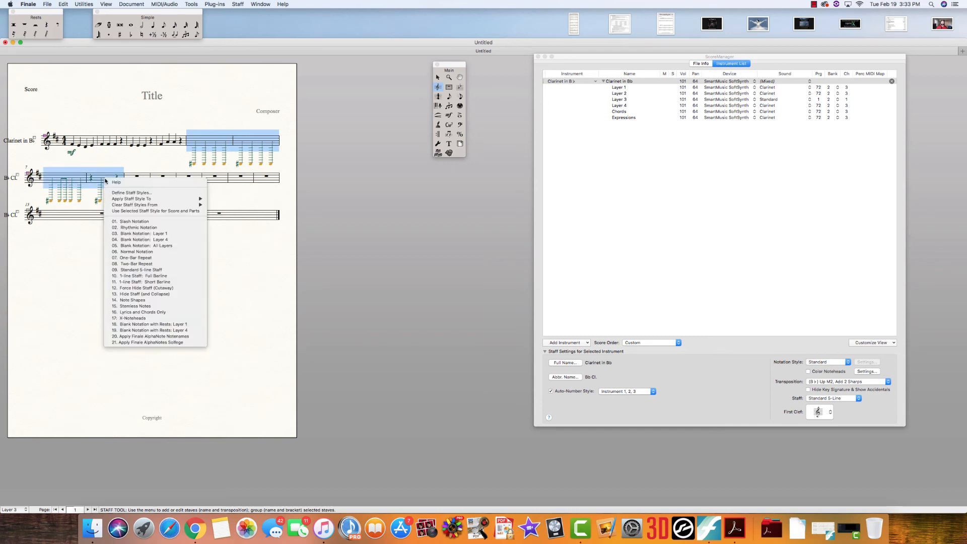
click(148, 228)
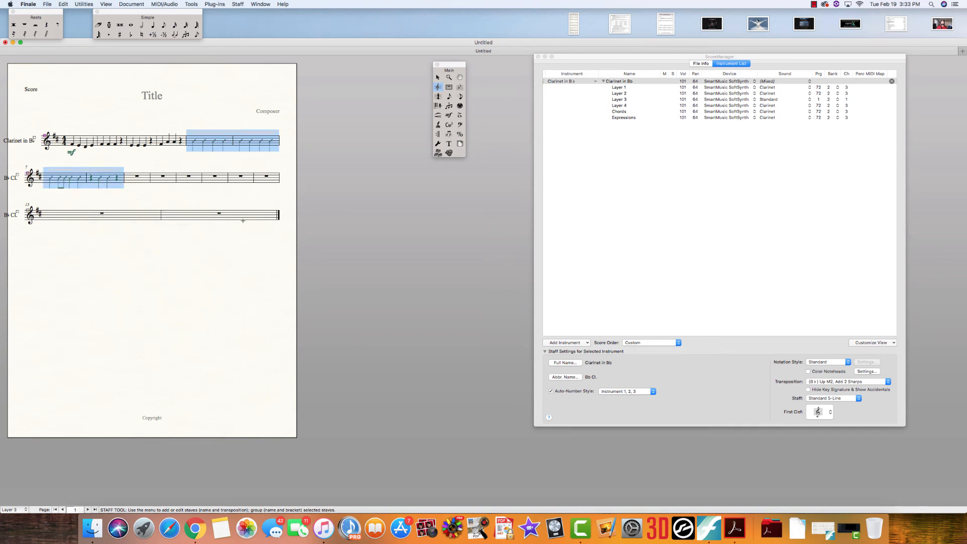
click(236, 195)
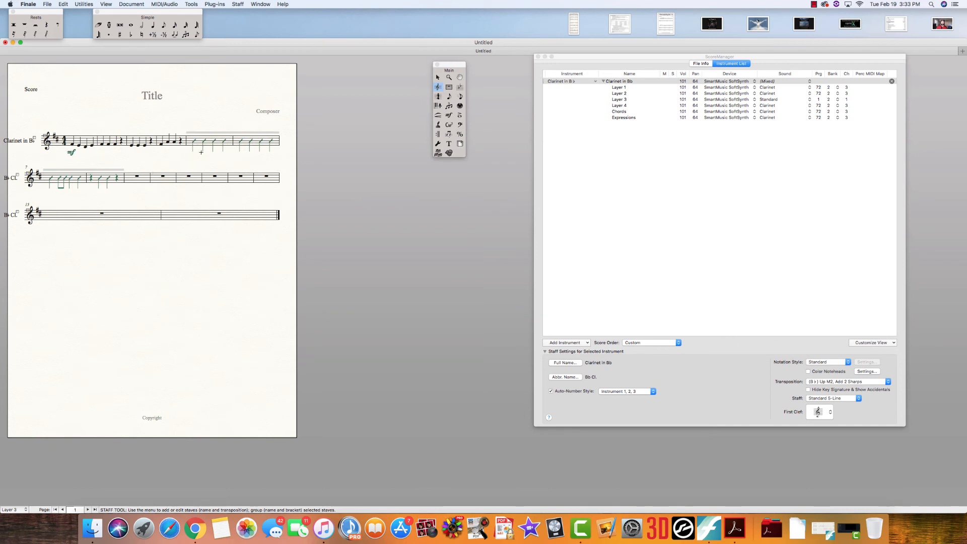
Create a Technique Text expression reading "Clap", assign it to measure 5, and position it just above the staff
key(ctrl+e)
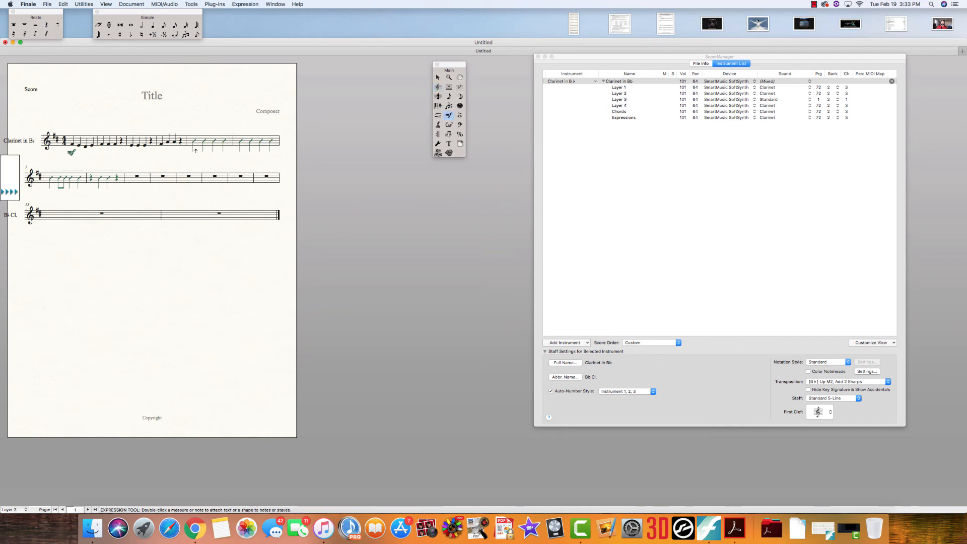
double_click(191, 132)
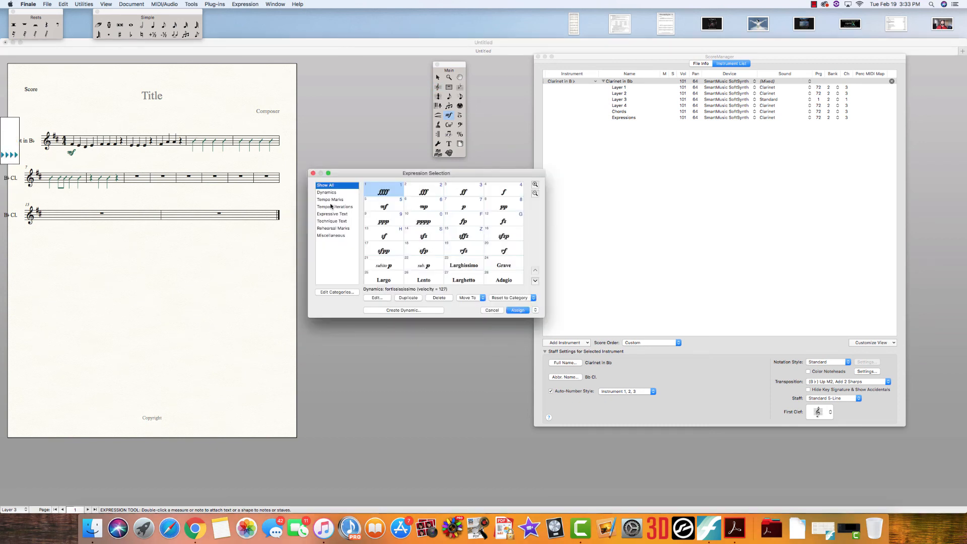
click(332, 222)
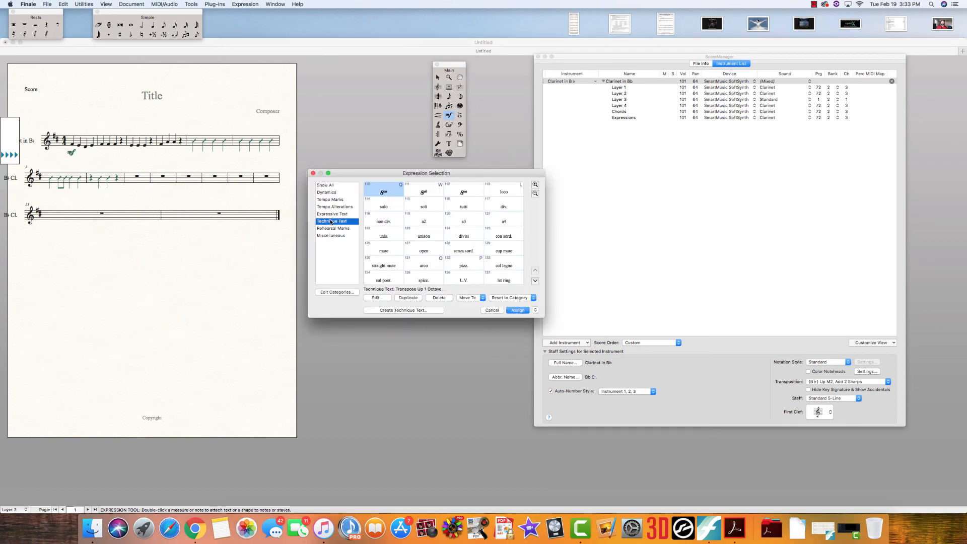
click(402, 310)
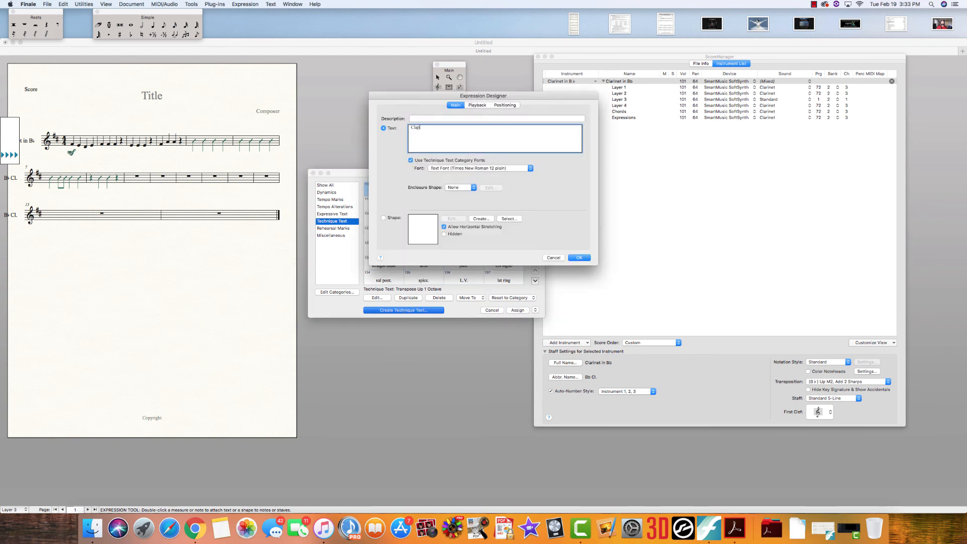
click(579, 258)
click(518, 311)
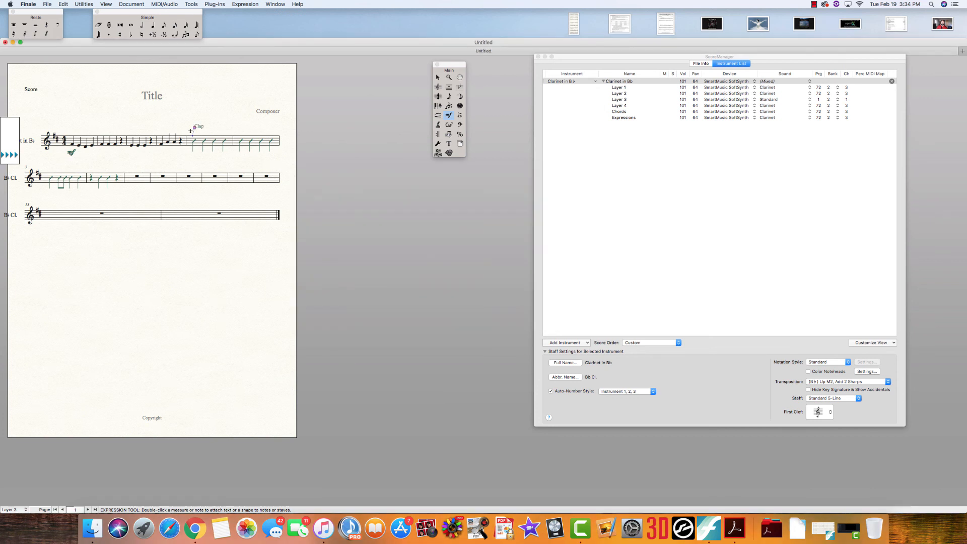
drag(195, 127, 192, 131)
Enter a Layer 1 melody with Speedy Entry: four quarter notes in measure 9, then three quarter notes and a quarter rest in measure 10
key(ctrl+s)
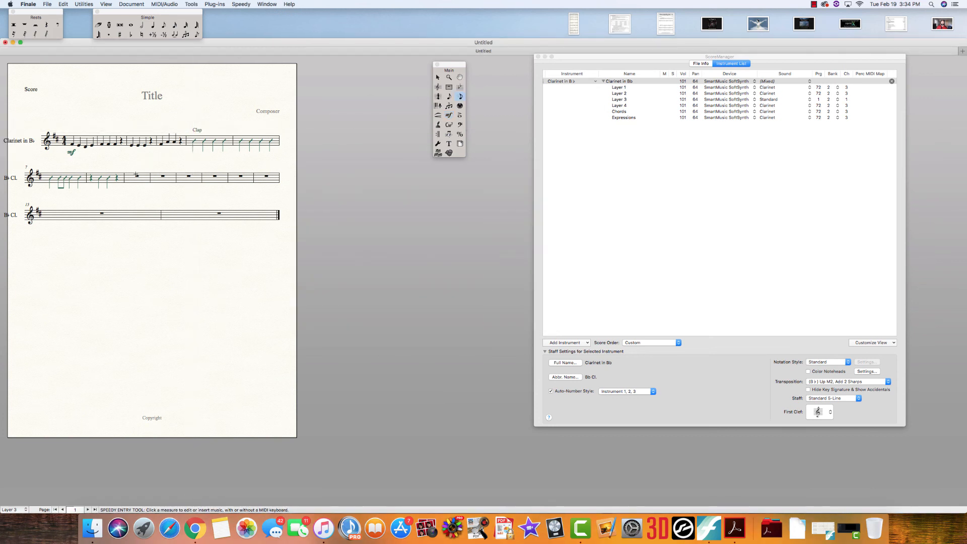
click(136, 174)
click(15, 509)
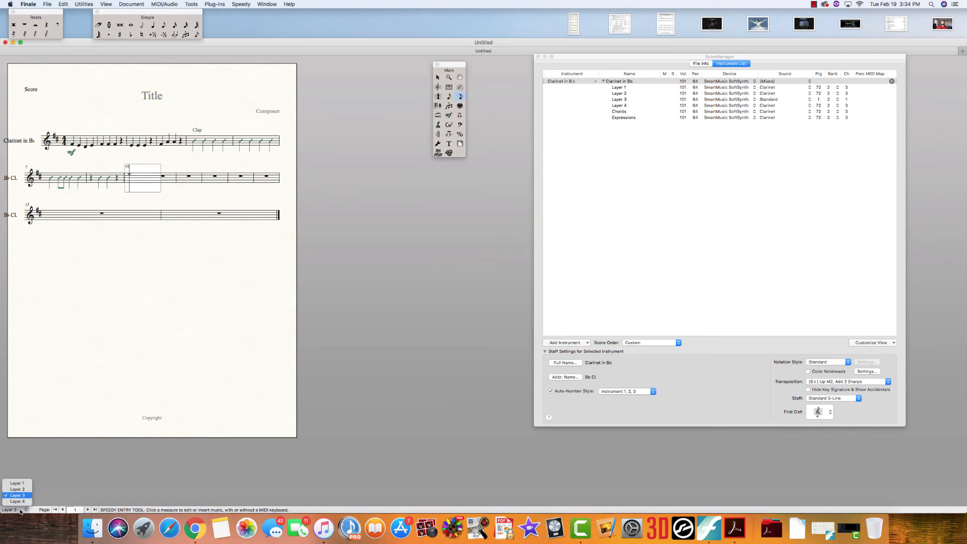
click(15, 483)
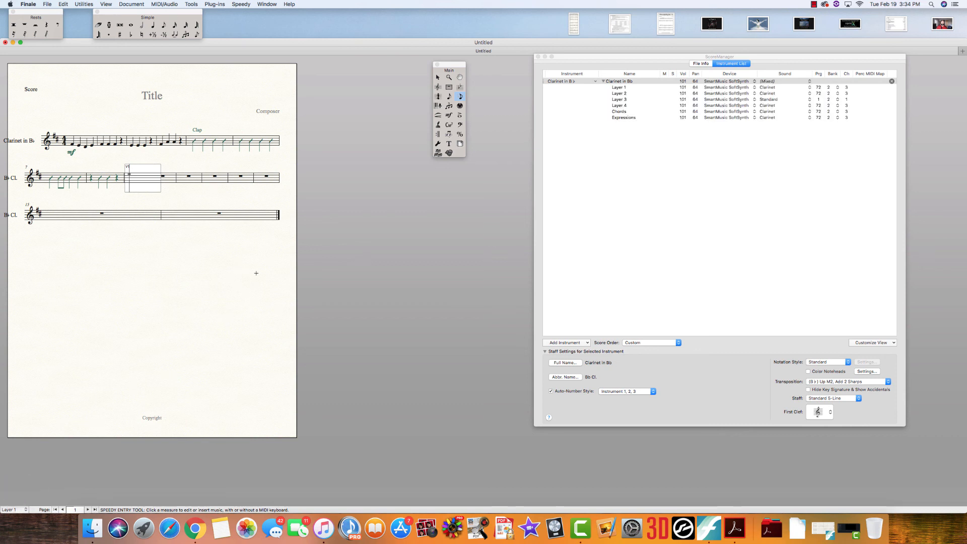
key(5)
key(5)
key(5)
key(5)
key(5)
key(5)
key(5)
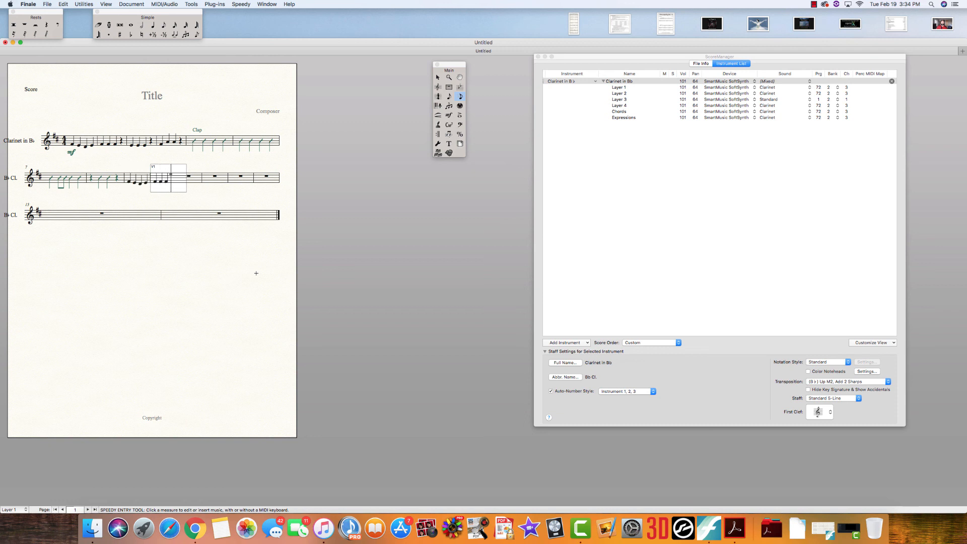
key(5)
key(Escape)
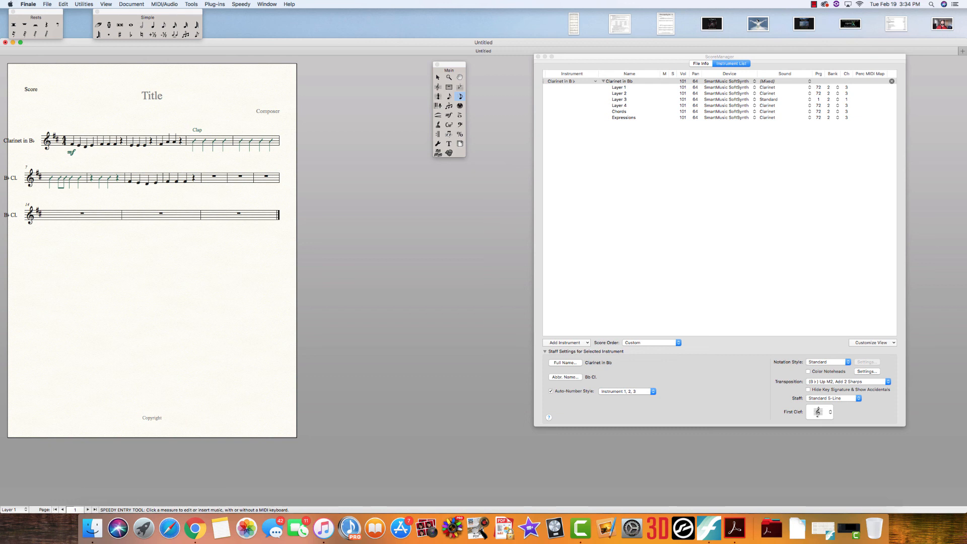
Open measure 11 for Layer 1 note entry
click(215, 176)
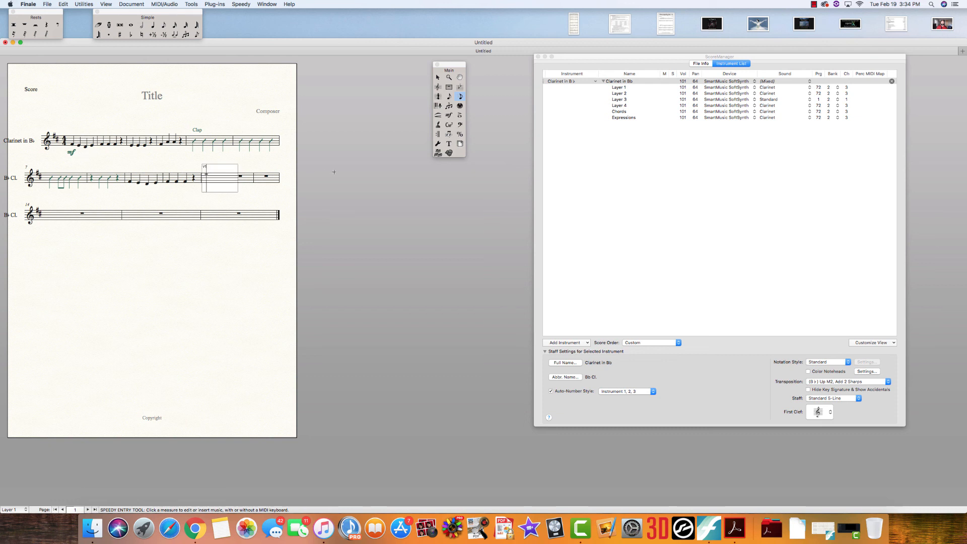